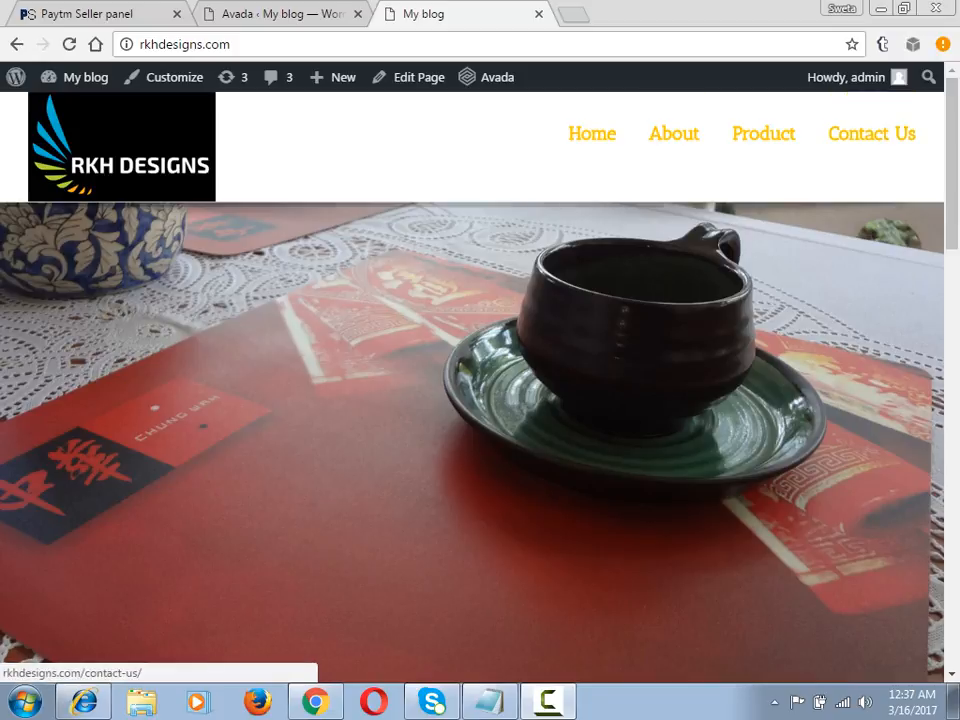
scroll(480, 400, down, 5)
scroll(480, 400, up, 5)
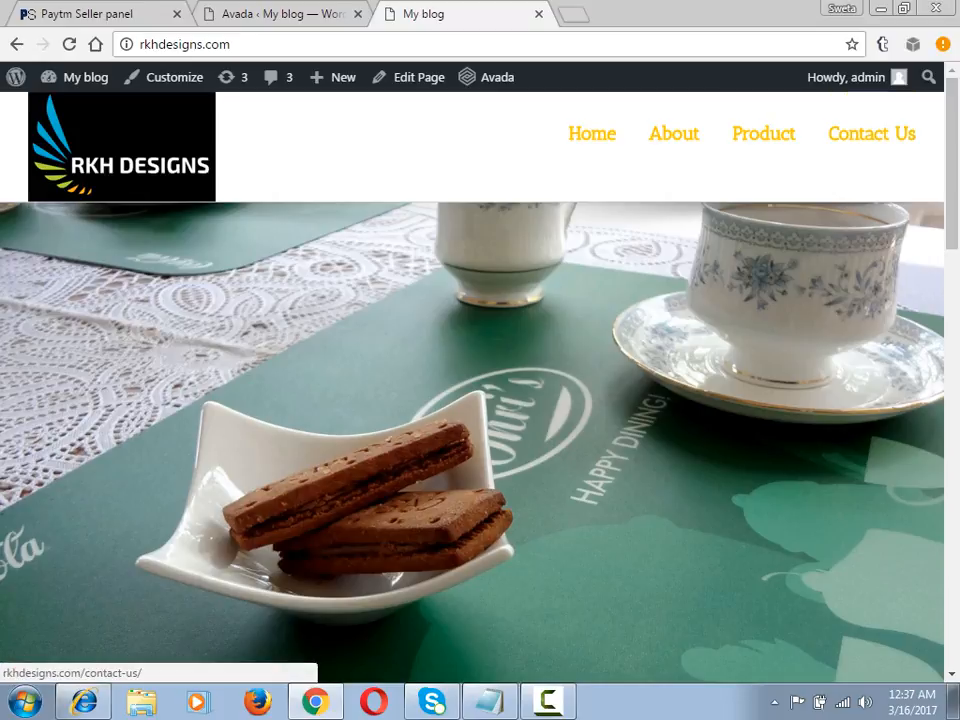
Step: Reload the Avada Theme Options page and expand the Background Colors section under Styling
key(ctrl+shift+Tab)
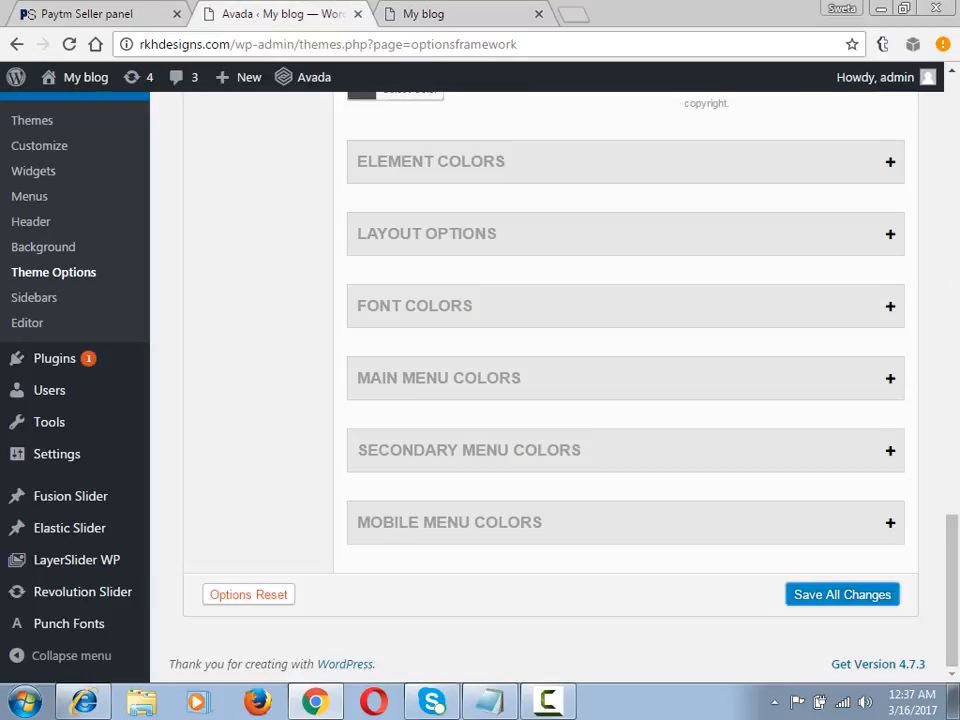
scroll(625, 380, up, 10)
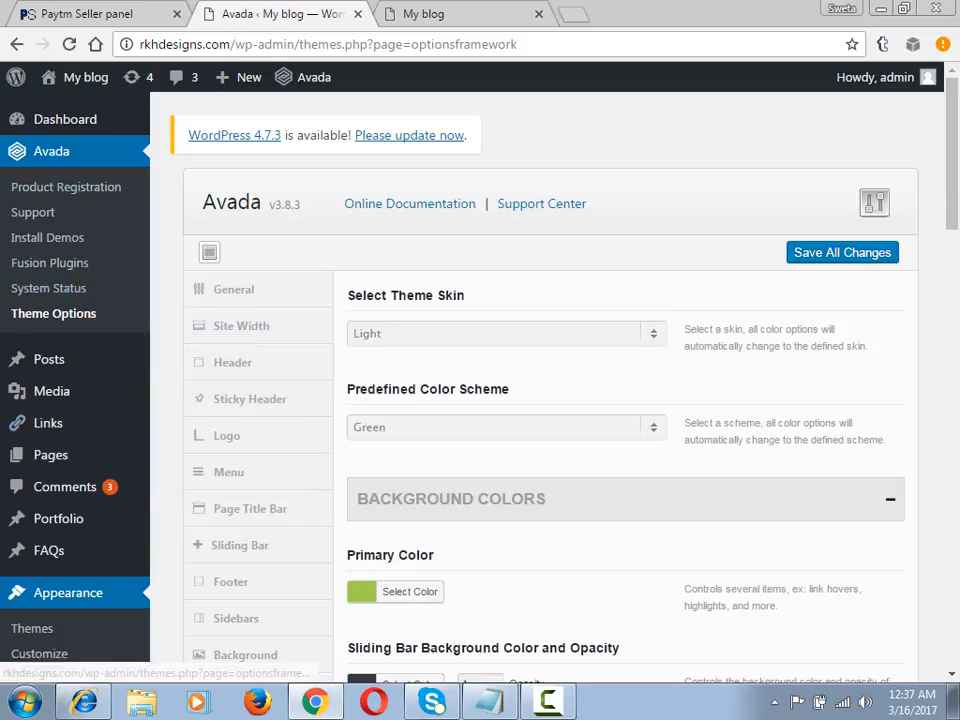
scroll(600, 400, down, 4)
scroll(600, 400, down, 2)
scroll(600, 400, up, 3)
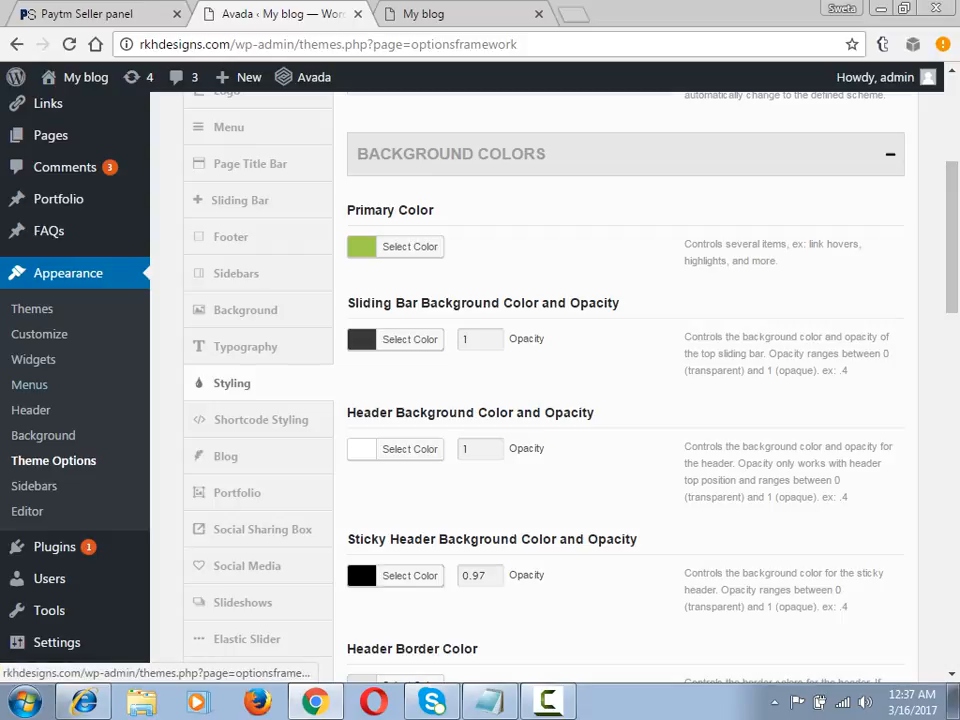
click(53, 460)
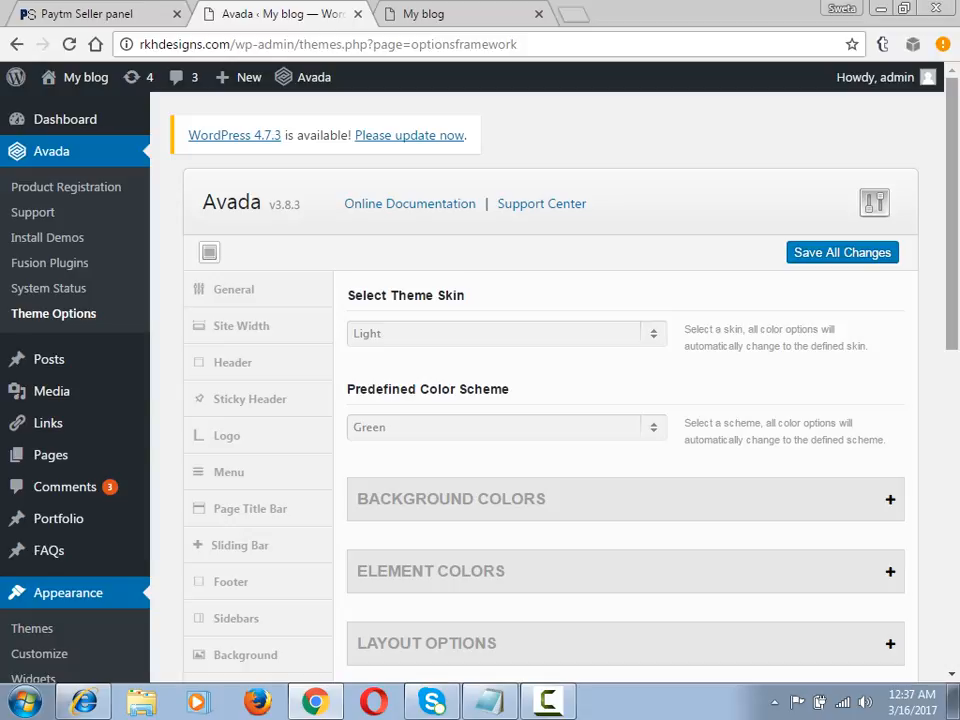
scroll(625, 450, down, 2)
scroll(625, 450, down, 2)
scroll(625, 450, down, 2)
scroll(625, 400, down, 2)
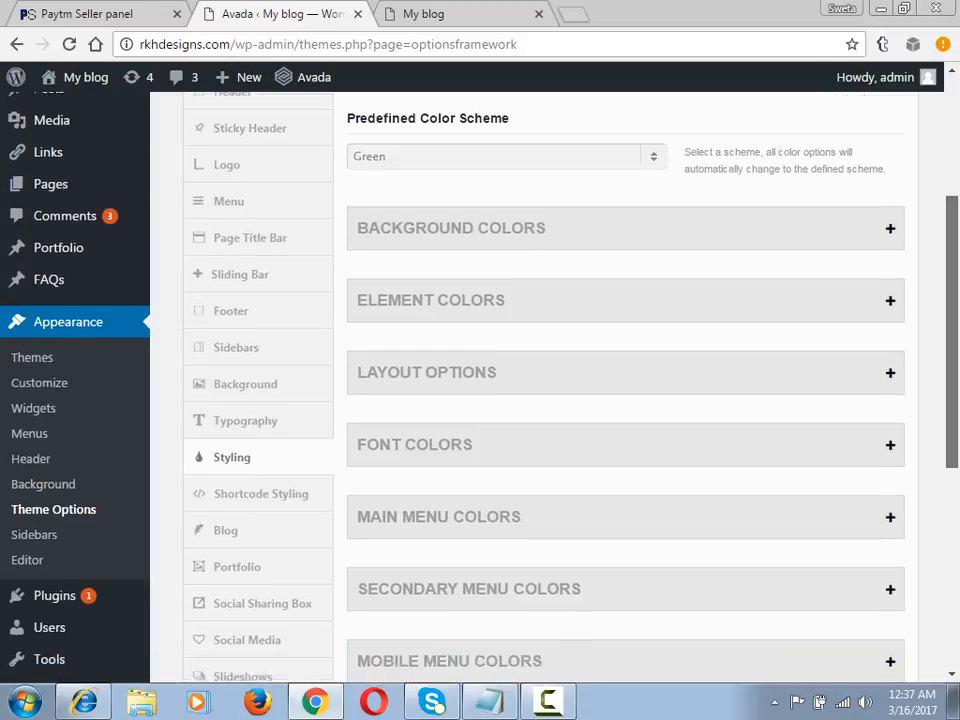
scroll(625, 400, down, 1)
scroll(625, 400, up, 4)
scroll(625, 400, up, 3)
scroll(625, 400, down, 3)
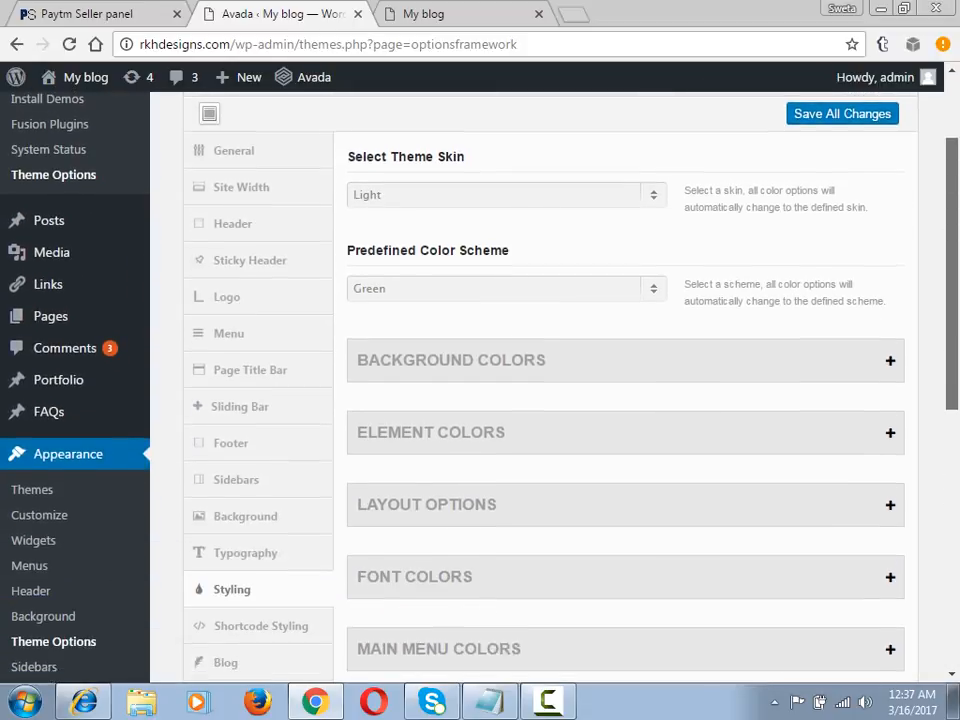
scroll(625, 400, down, 1)
scroll(625, 400, up, 1)
scroll(625, 400, up, 2)
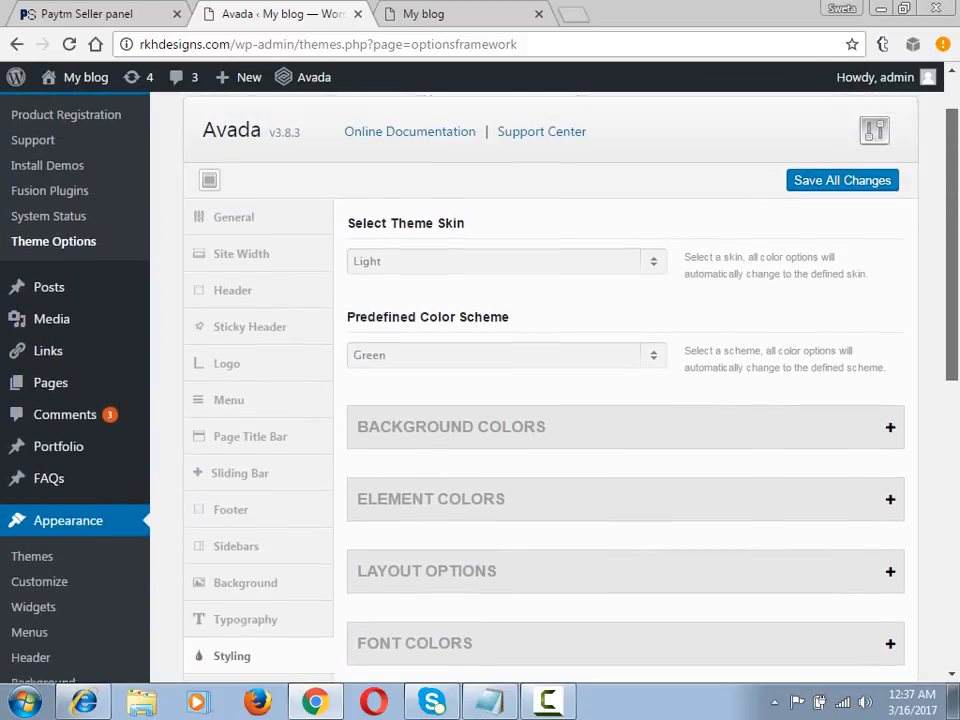
scroll(625, 400, down, 1)
scroll(625, 400, down, 2)
scroll(625, 400, up, 1)
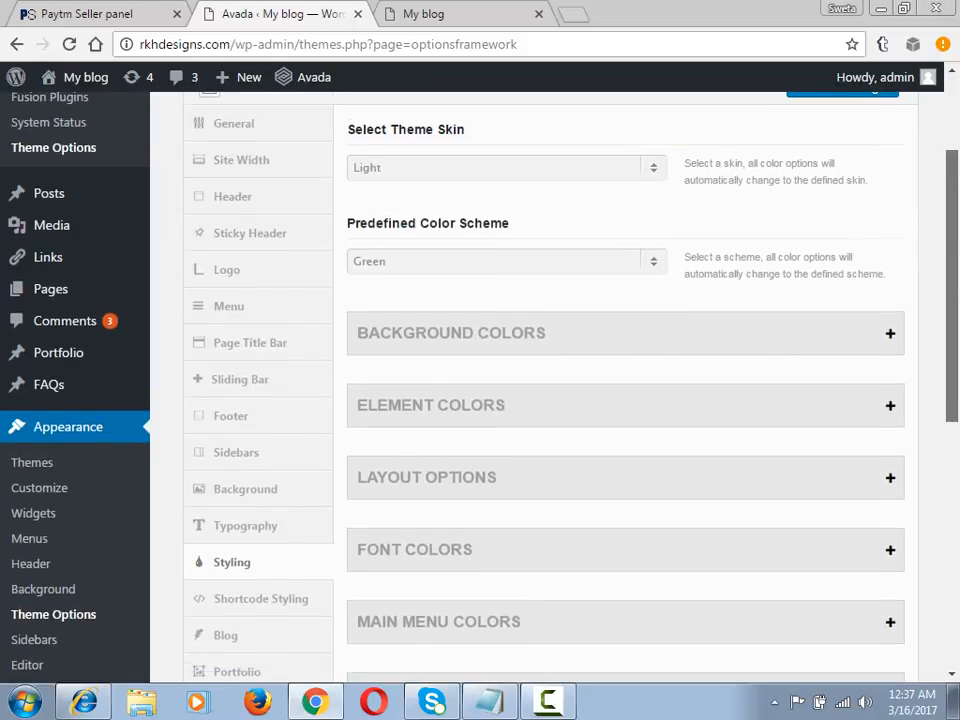
scroll(625, 400, up, 3)
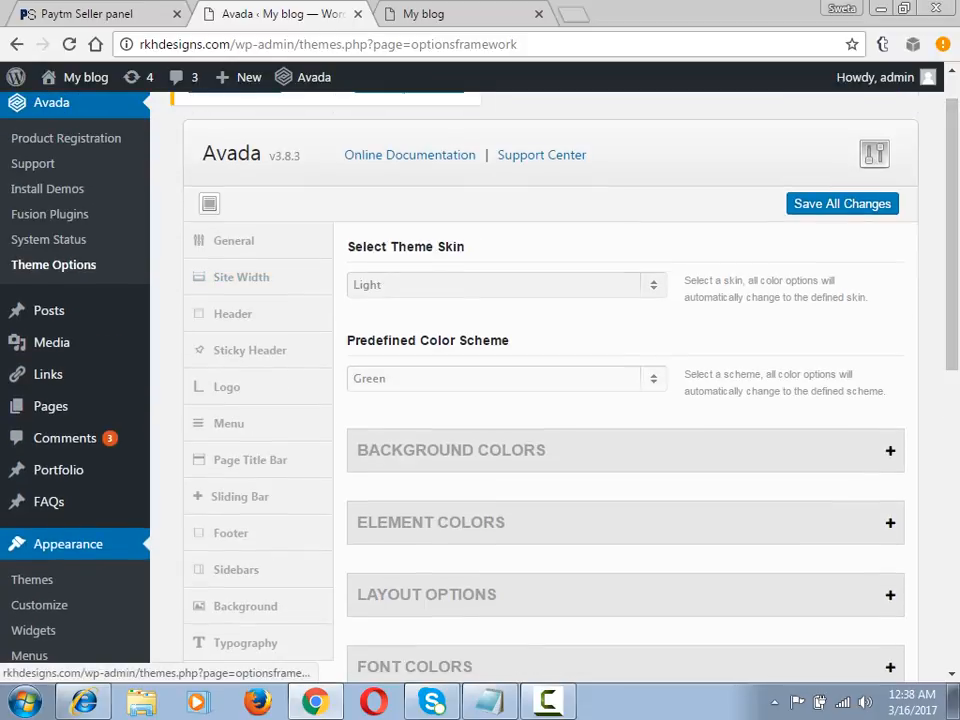
scroll(625, 400, down, 2)
scroll(625, 400, down, 2)
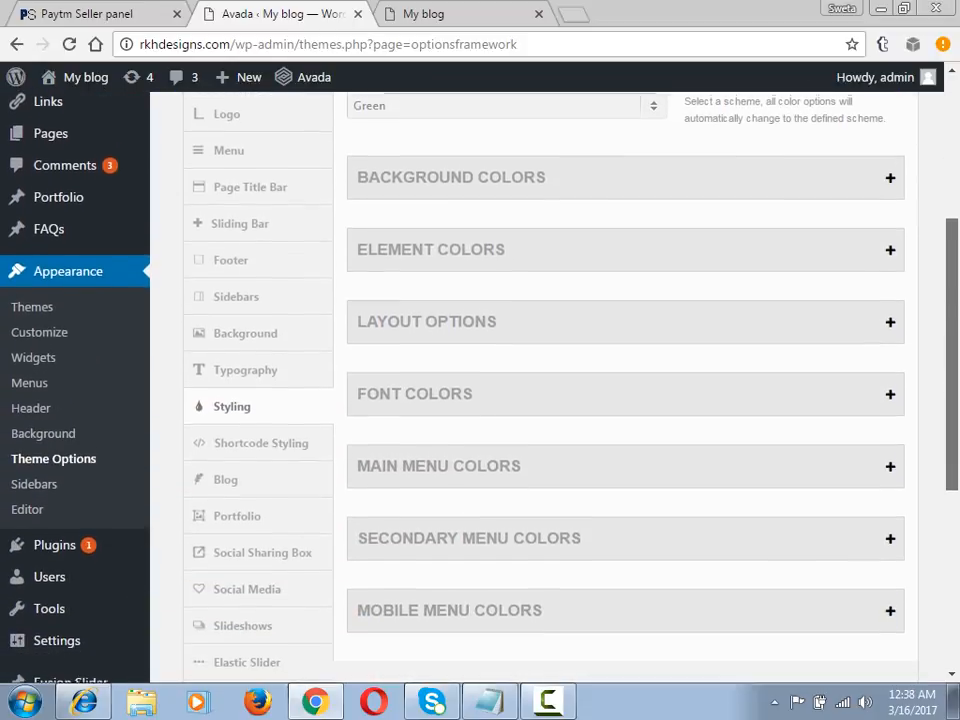
scroll(625, 400, down, 1)
scroll(625, 400, down, 1)
scroll(625, 400, down, 1)
scroll(625, 400, up, 4)
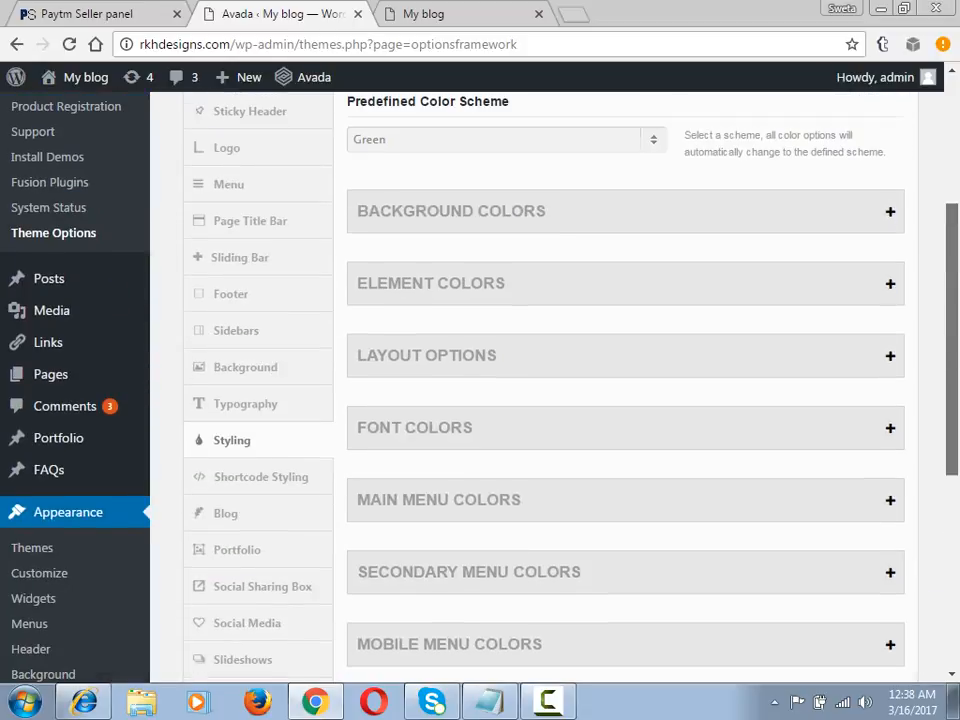
scroll(625, 400, up, 3)
scroll(625, 400, down, 2)
scroll(625, 400, down, 2)
scroll(625, 400, up, 3)
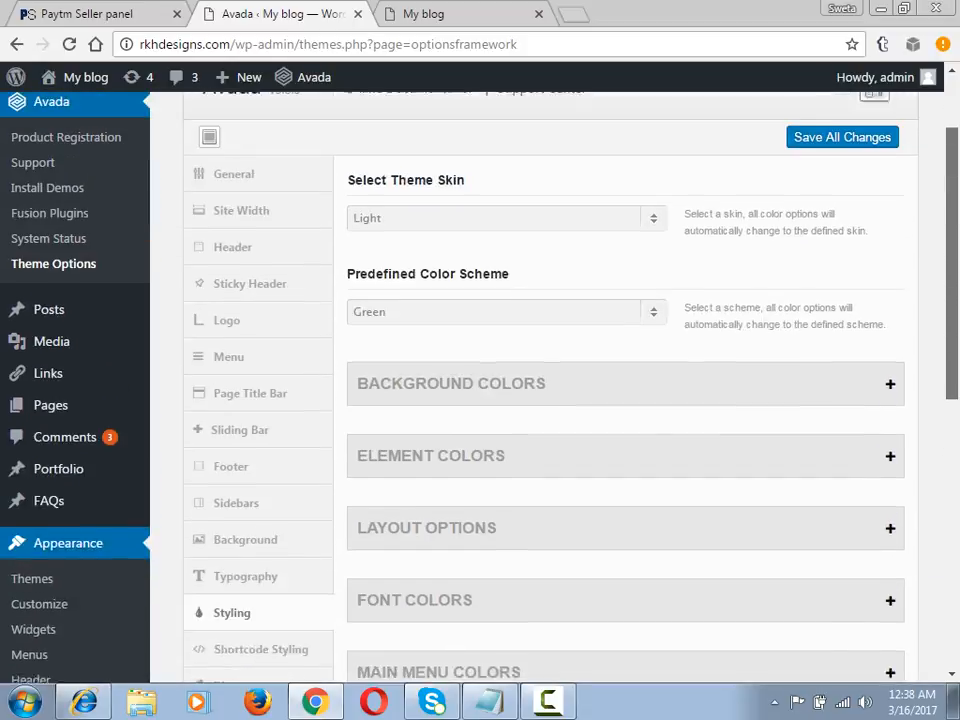
scroll(625, 400, up, 1)
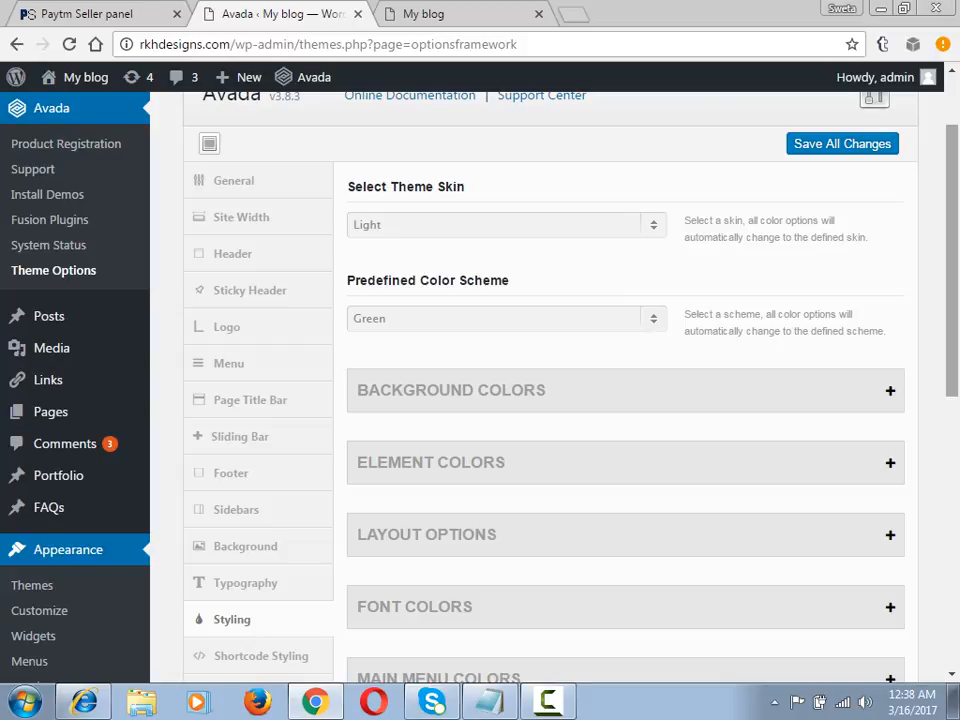
scroll(625, 400, down, 2)
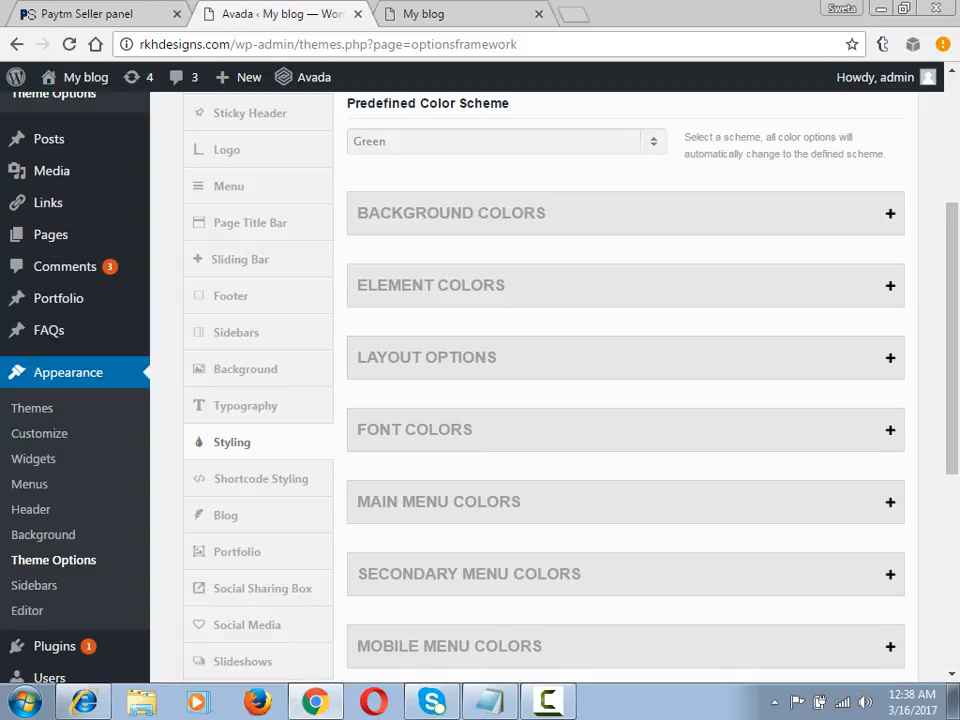
click(625, 213)
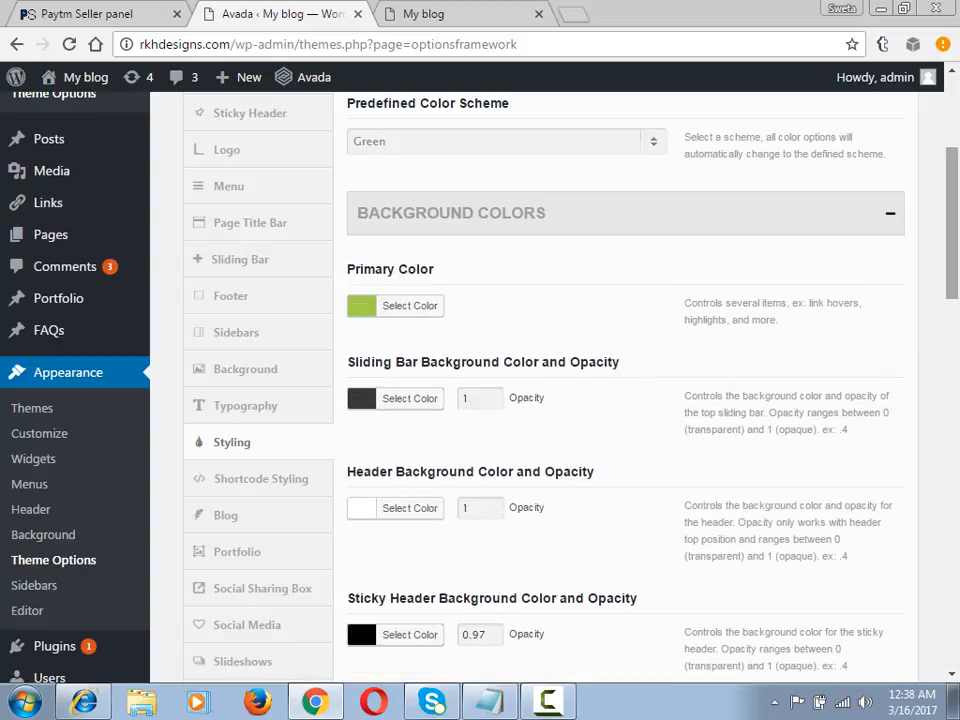
scroll(268, 452, down, 2)
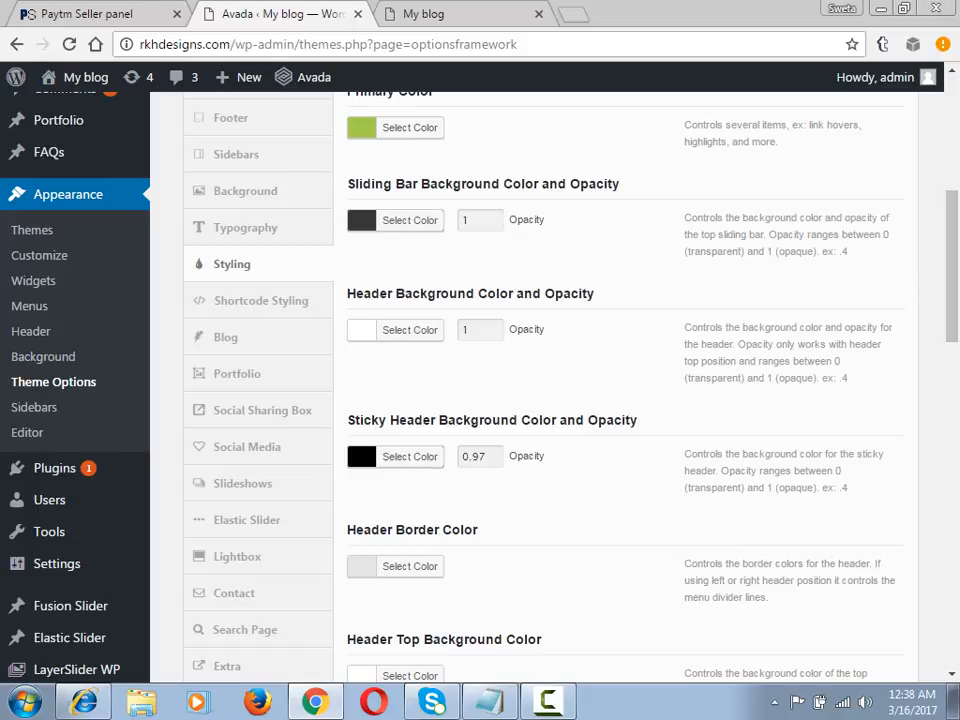
Step: Set Header Background opacity to 0.1 and save all theme option changes
double_click(470, 329)
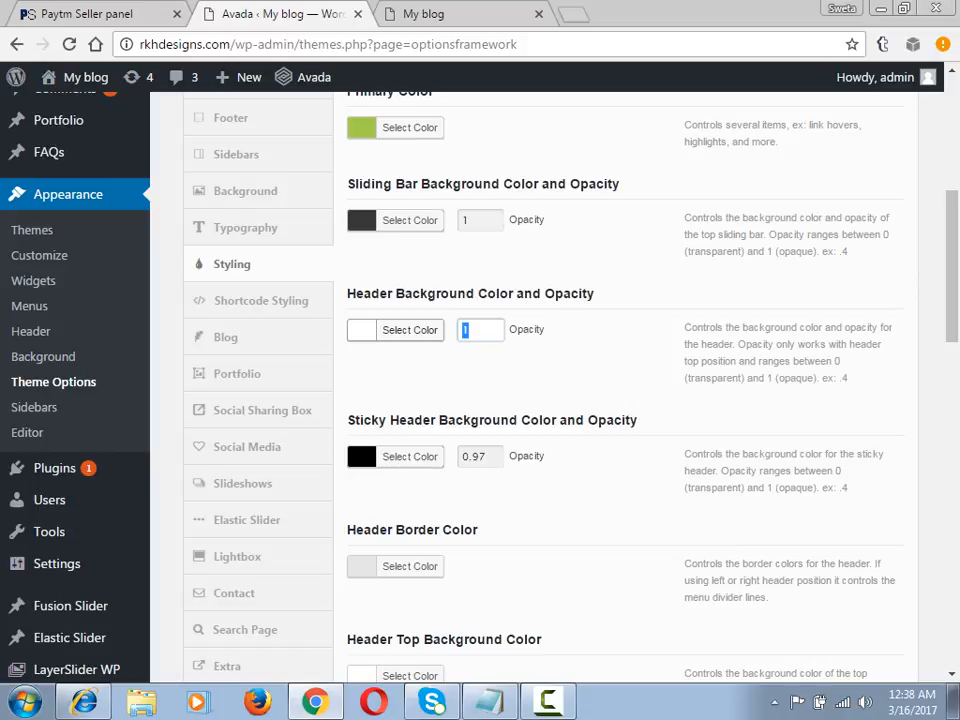
text(0.)
text(1)
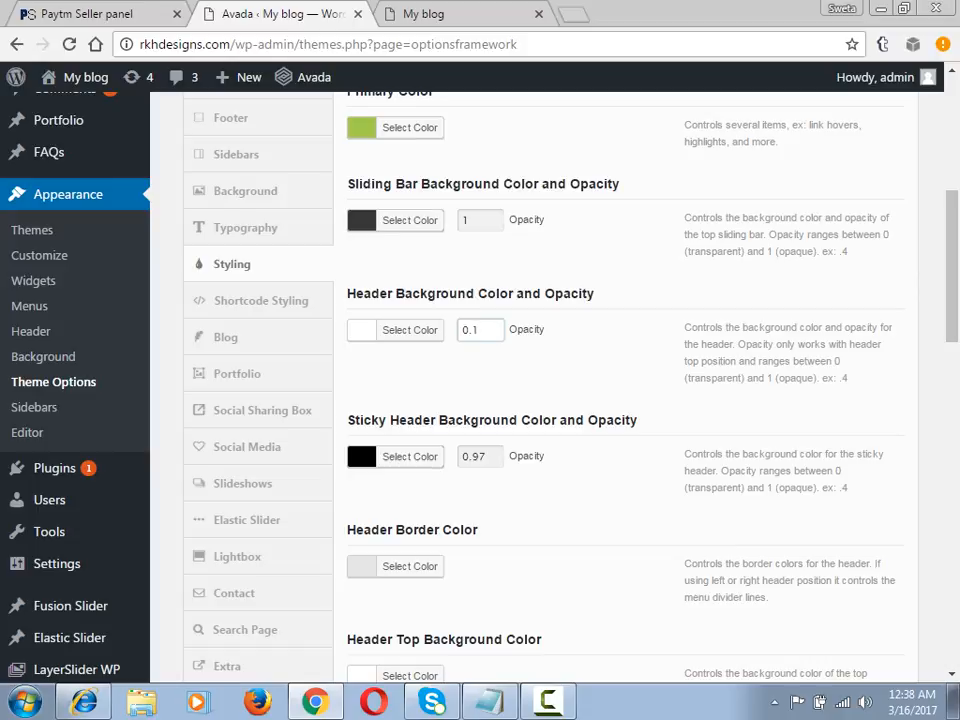
drag(951, 265, 951, 600)
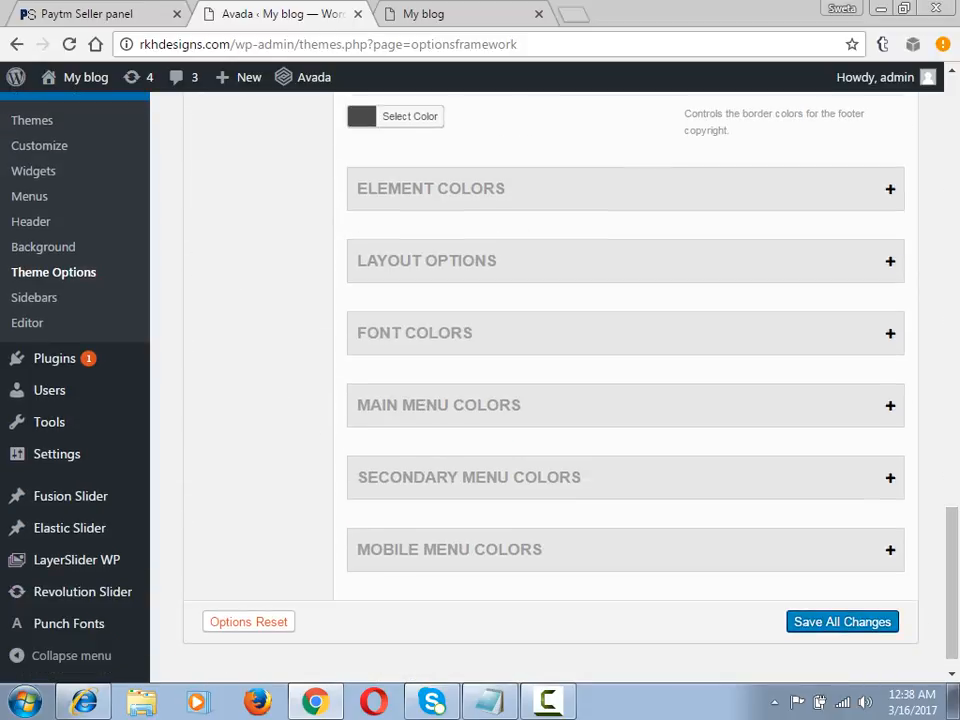
click(842, 621)
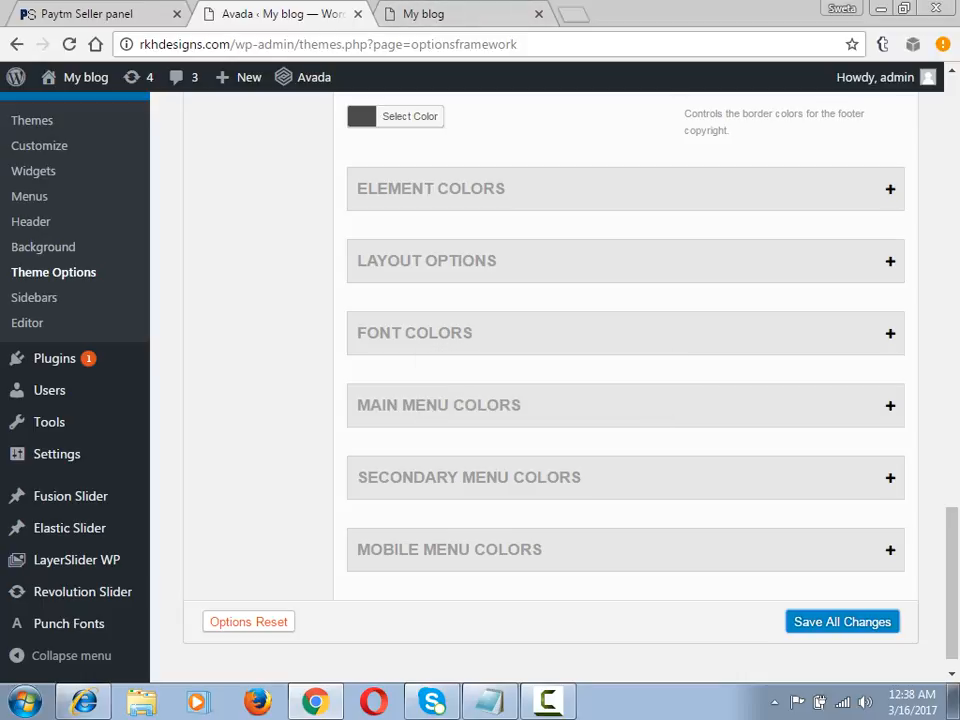
Step: Reload the My blog front page to show the header transparent over the slider
key(ctrl+Tab)
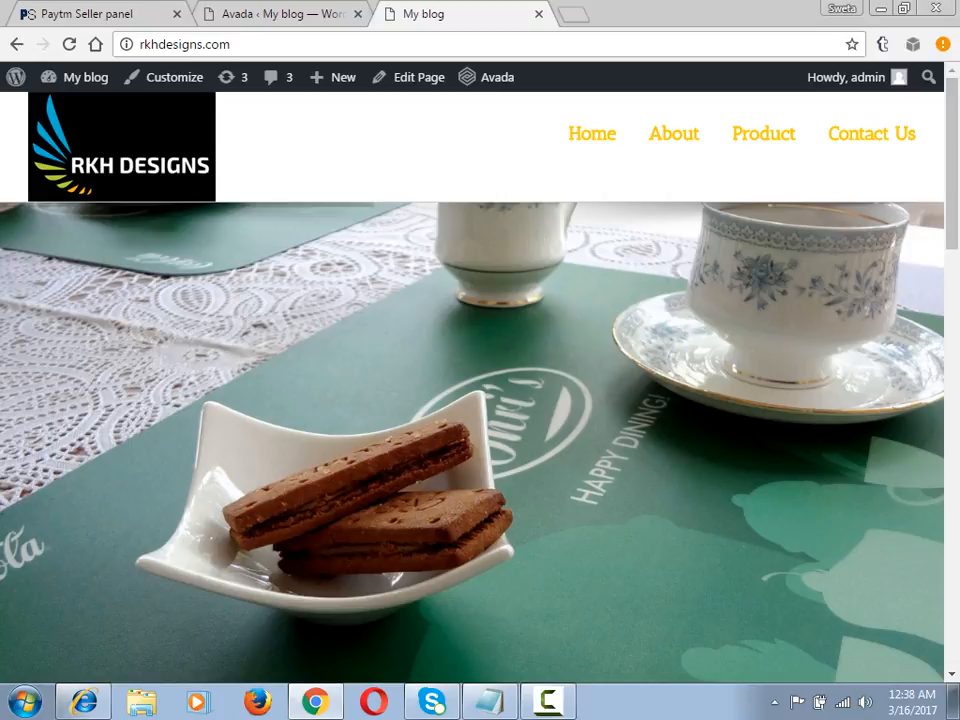
key(Return)
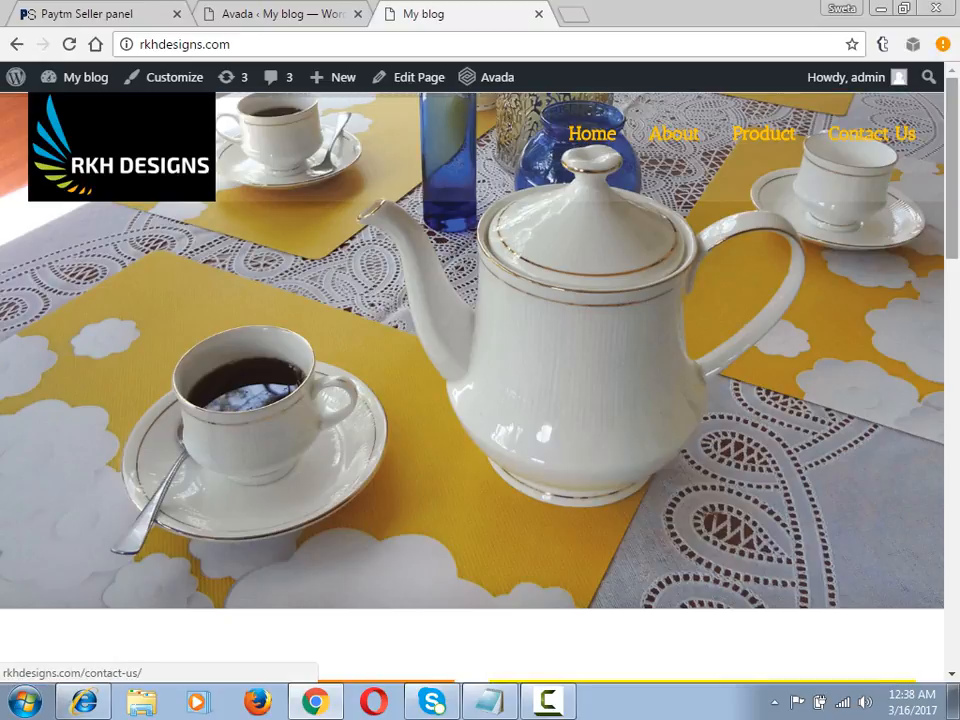
scroll(480, 360, down, 5)
scroll(480, 360, down, 4)
scroll(480, 360, down, 4)
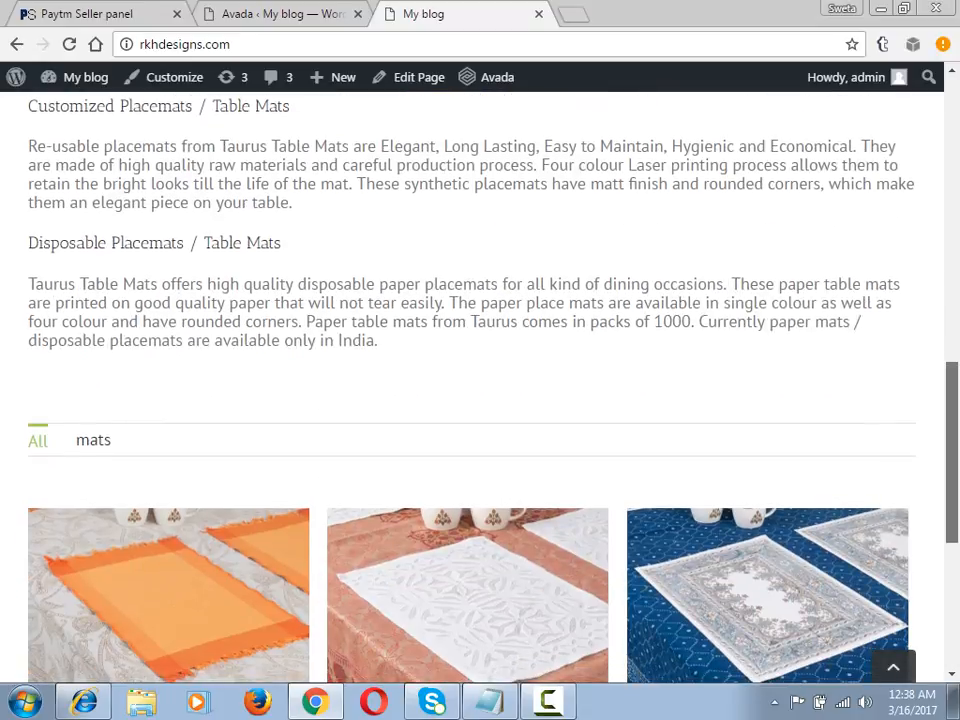
scroll(480, 360, down, 4)
scroll(480, 360, down, 3)
scroll(480, 360, up, 5)
scroll(480, 360, up, 5)
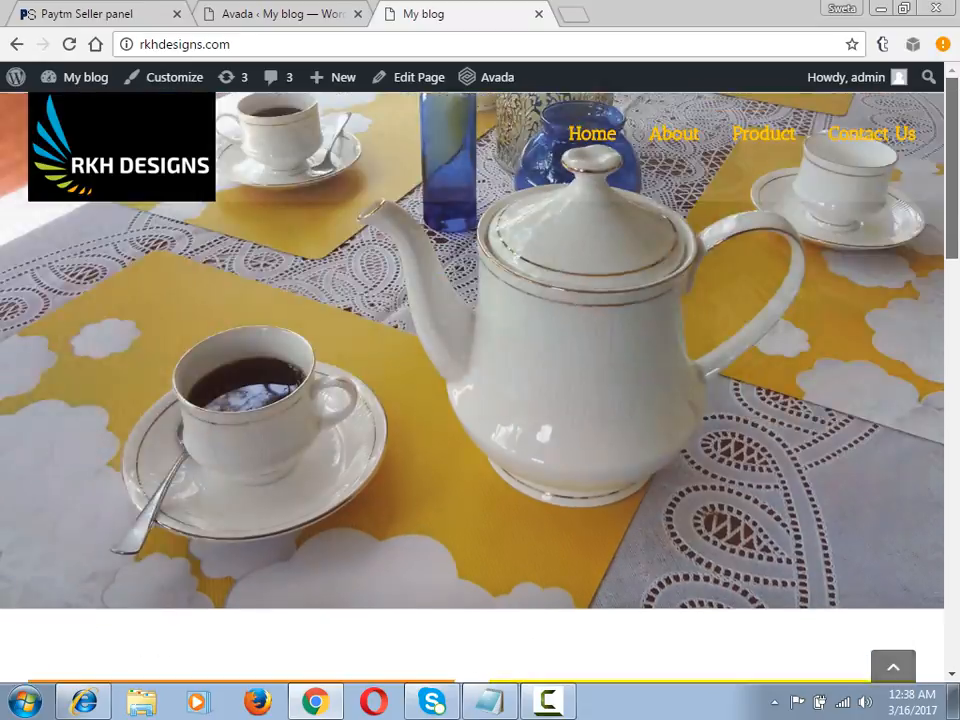
scroll(480, 360, up, 3)
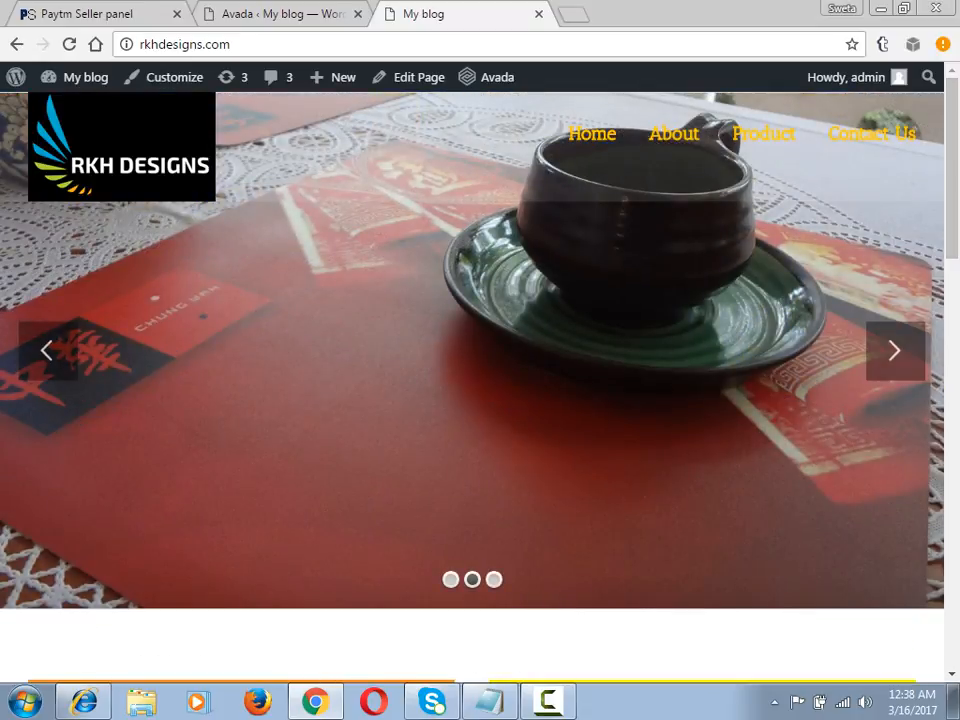